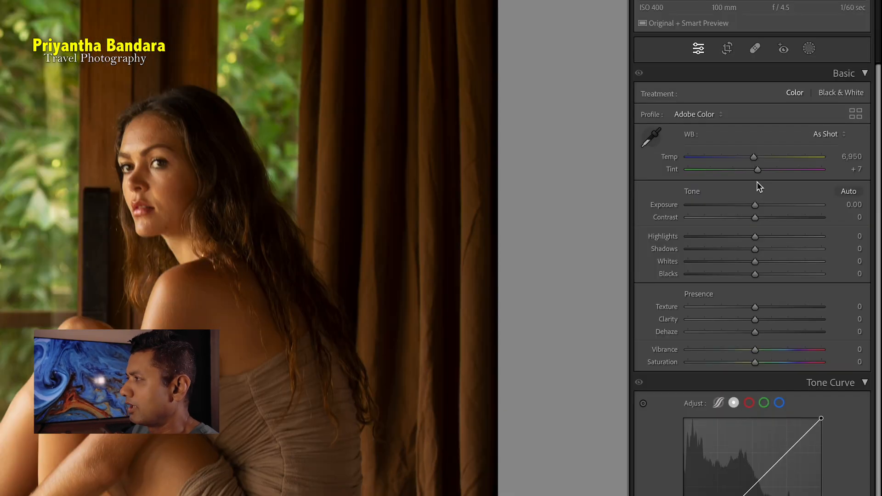
Warm the white balance to a Temp of 7,784 and raise Exposure to +0.90
mouse_move(757, 159)
mouse_down()
mouse_move(741, 161)
mouse_move(767, 162)
mouse_up()
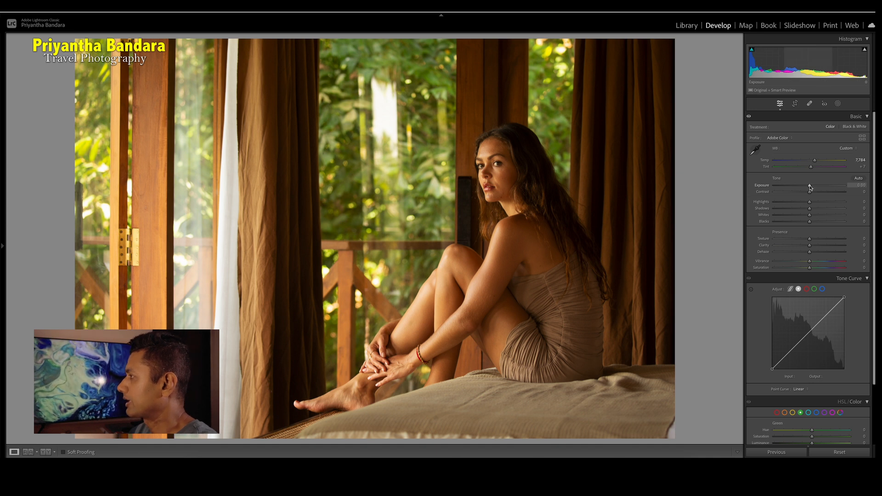
drag(810, 187, 814, 187)
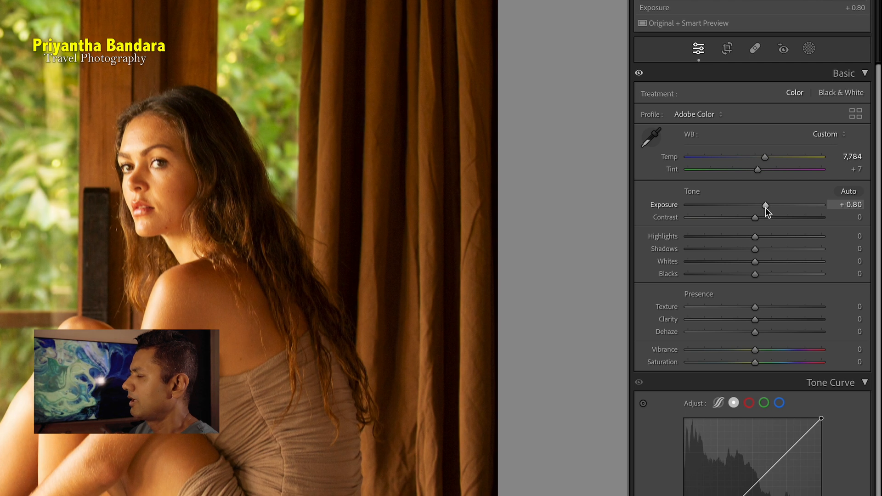
drag(765, 208, 767, 207)
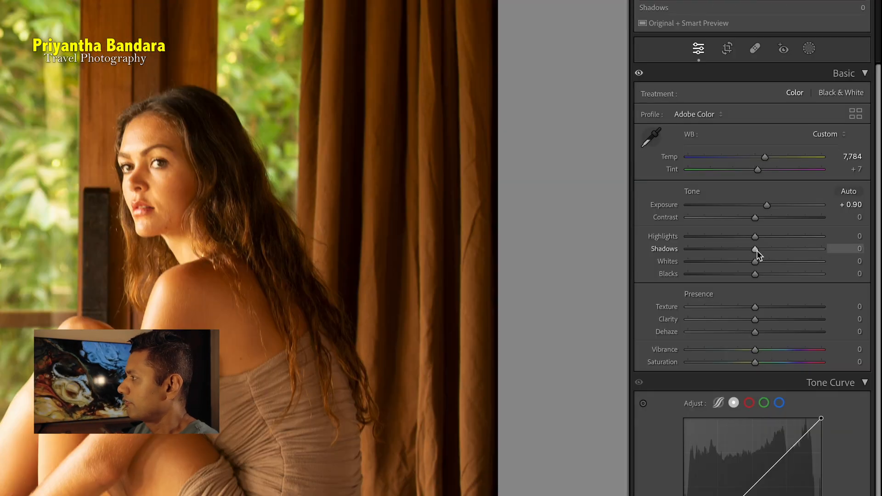
Raise Shadows to +91 and compare the edit against the original in Before/After view
drag(756, 250, 831, 249)
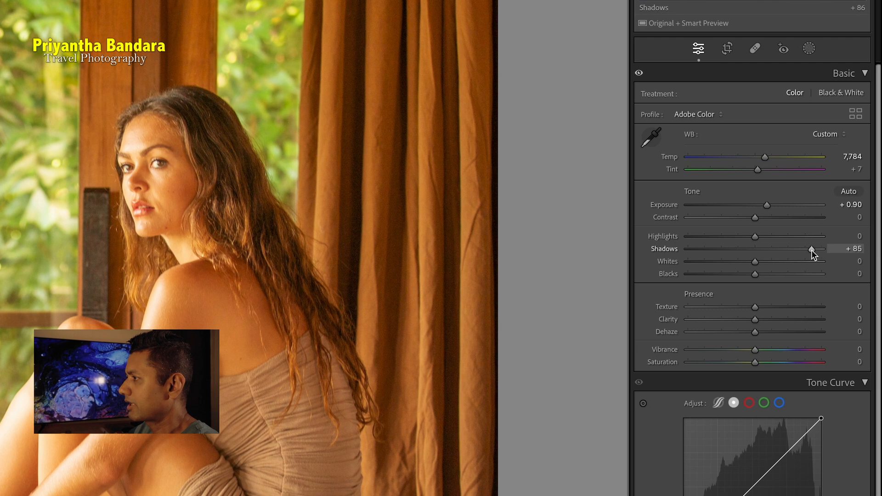
drag(822, 249, 815, 249)
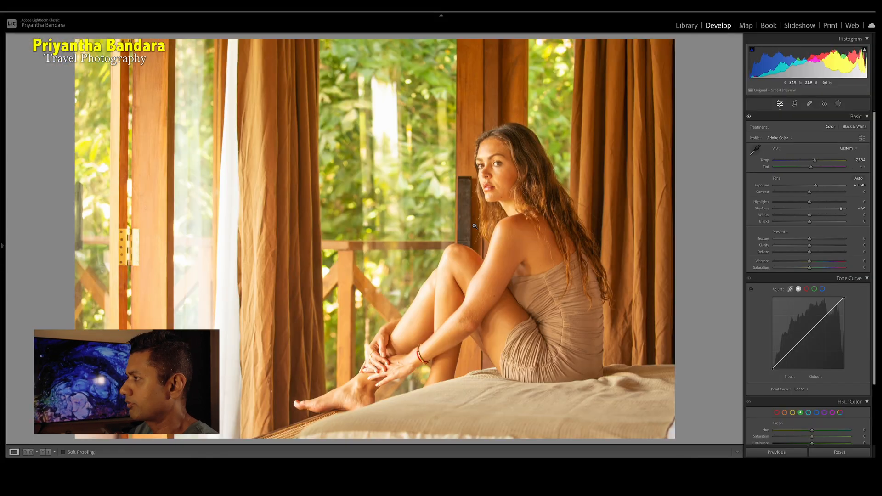
key(y)
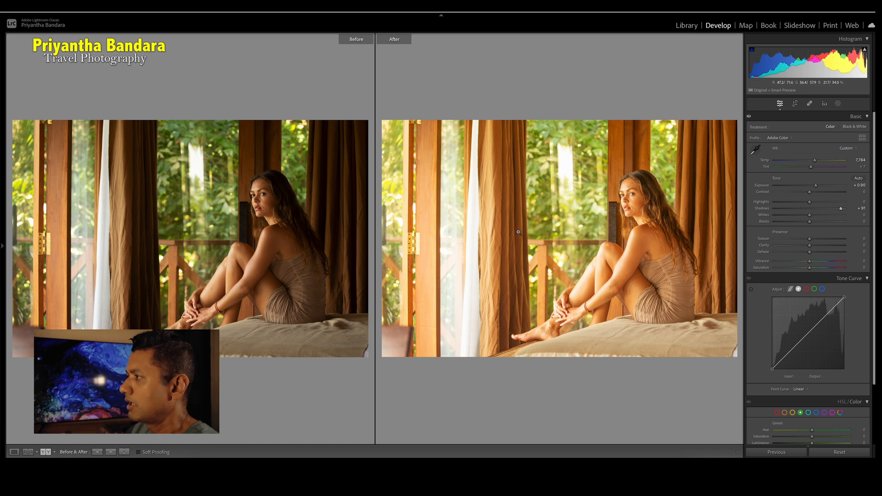
key(y)
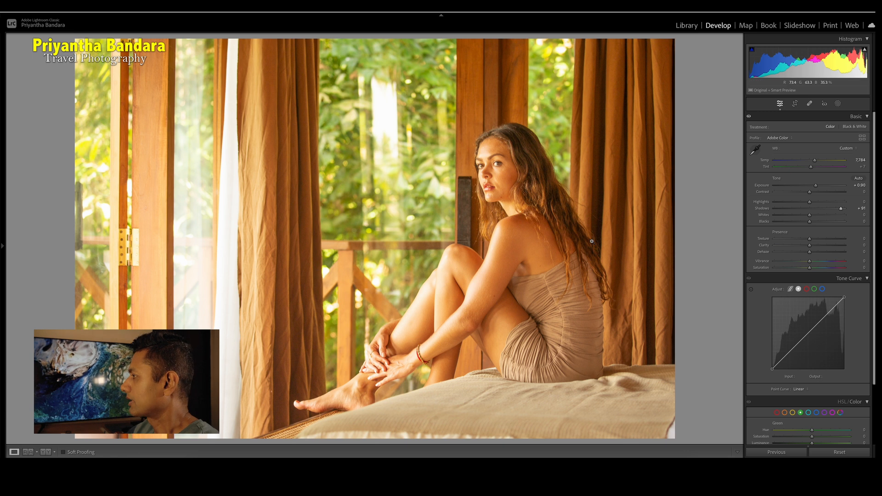
Add three points along the tone curve and lift the black end of the curve to brighten the darkest tones
scroll(846, 309, down, 2)
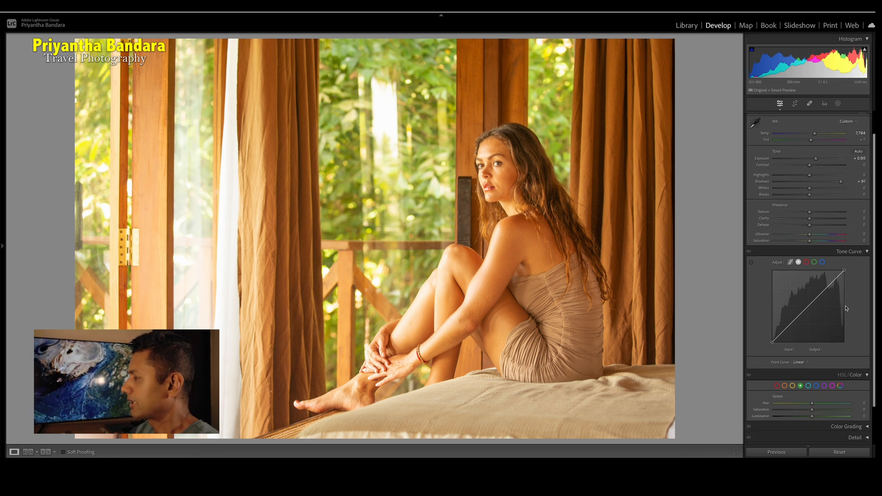
scroll(847, 309, down, 1)
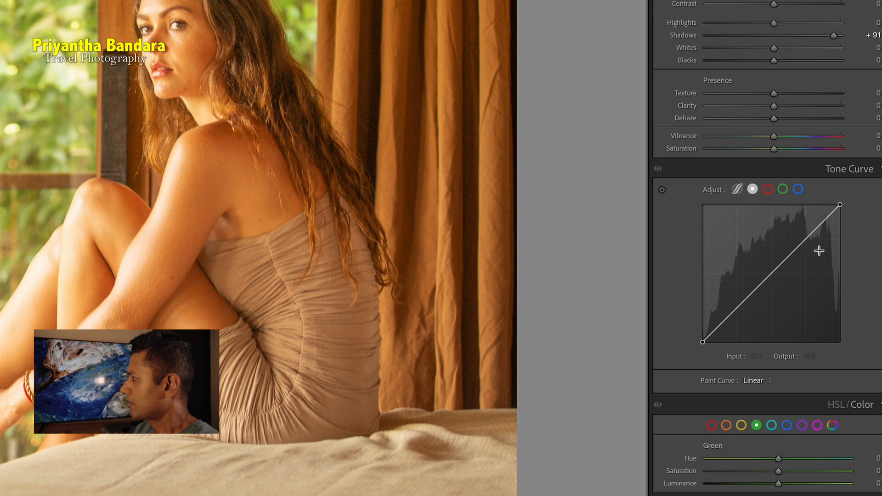
click(806, 238)
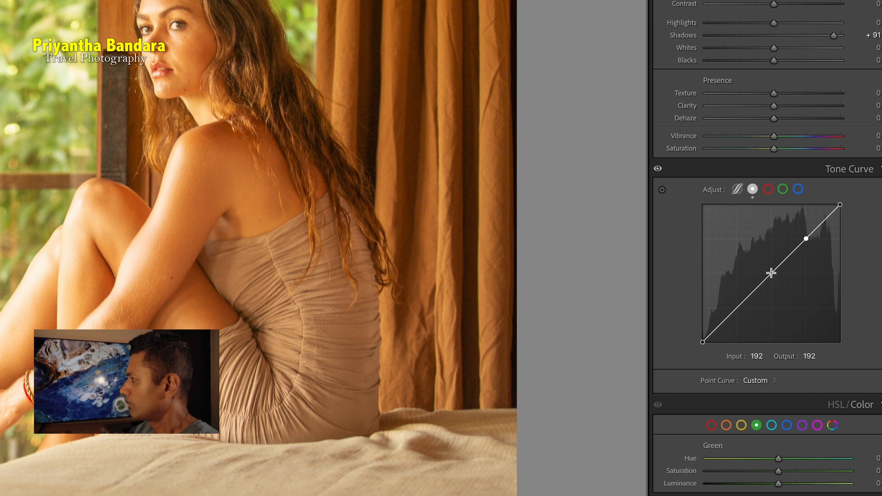
click(771, 273)
click(732, 312)
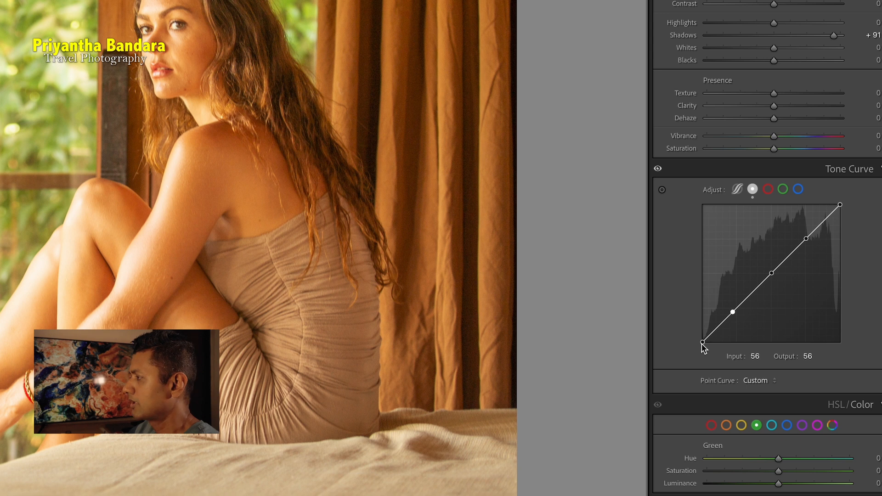
drag(702, 343, 729, 305)
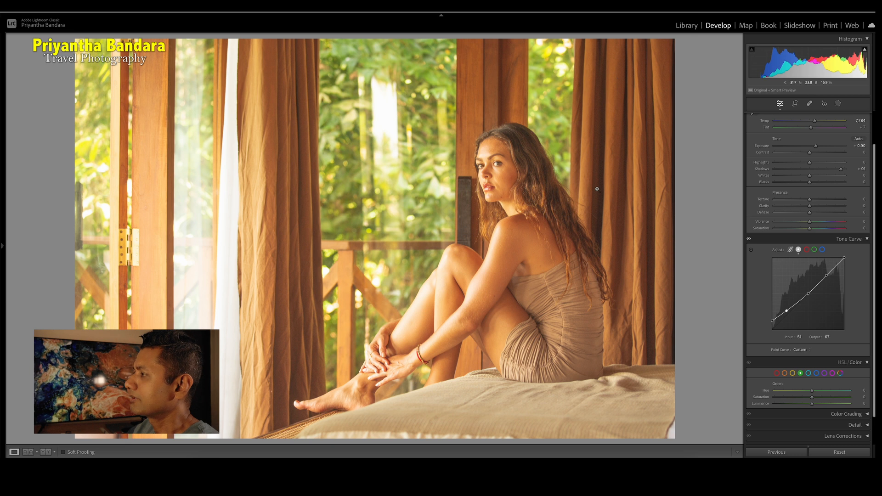
Zoom into the photo and pan around to inspect the model's skin and dress
click(653, 317)
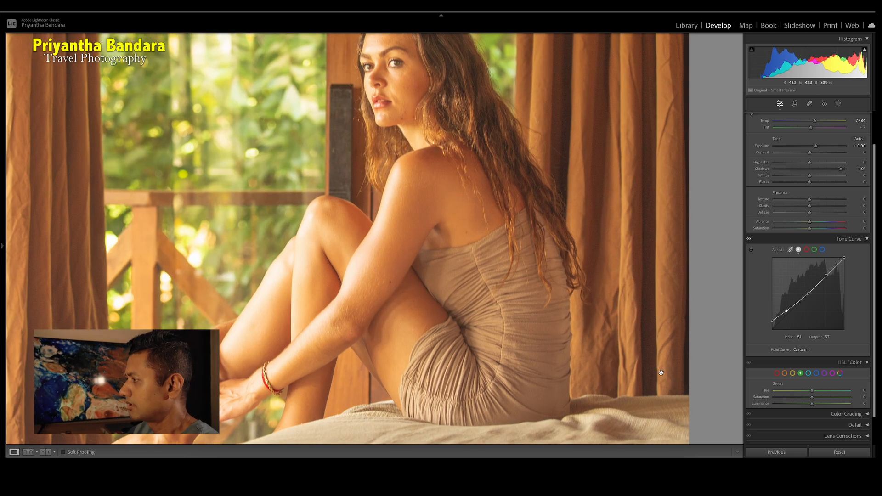
drag(295, 301, 518, 350)
drag(258, 327, 368, 210)
drag(307, 292, 432, 213)
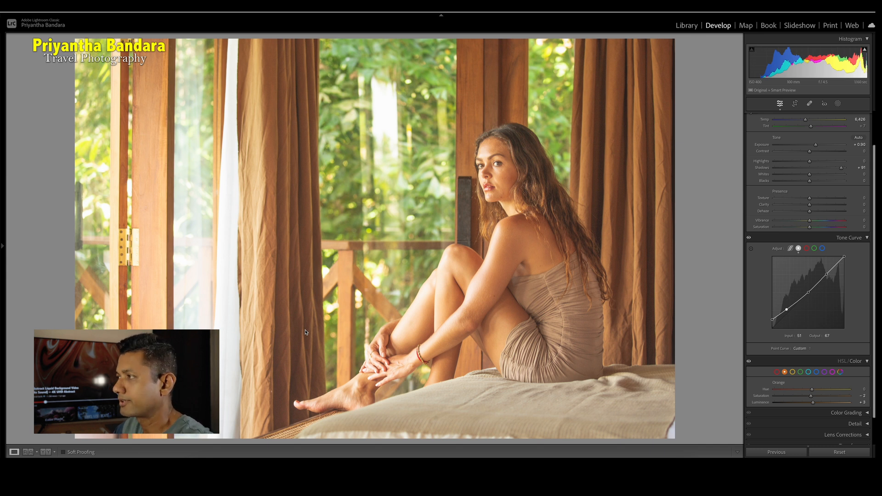
Collapse the Tone Curve and set Orange saturation to -24 and Orange luminance to +57
click(867, 238)
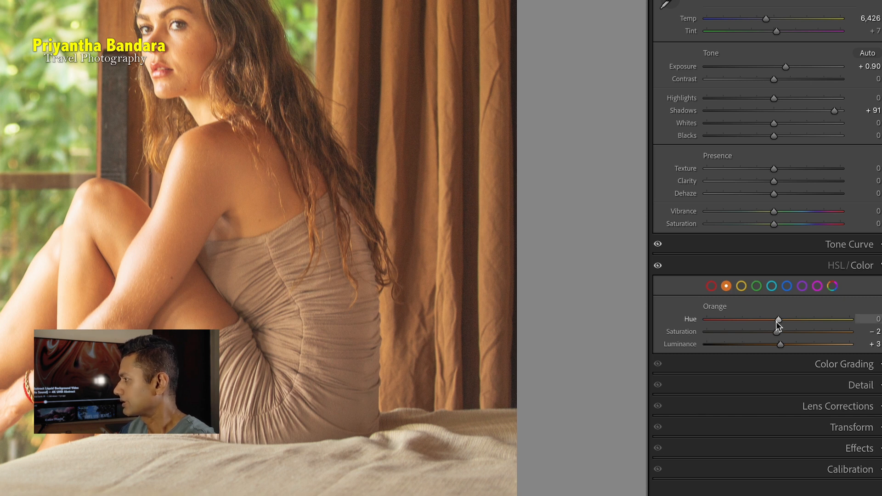
drag(773, 333, 760, 335)
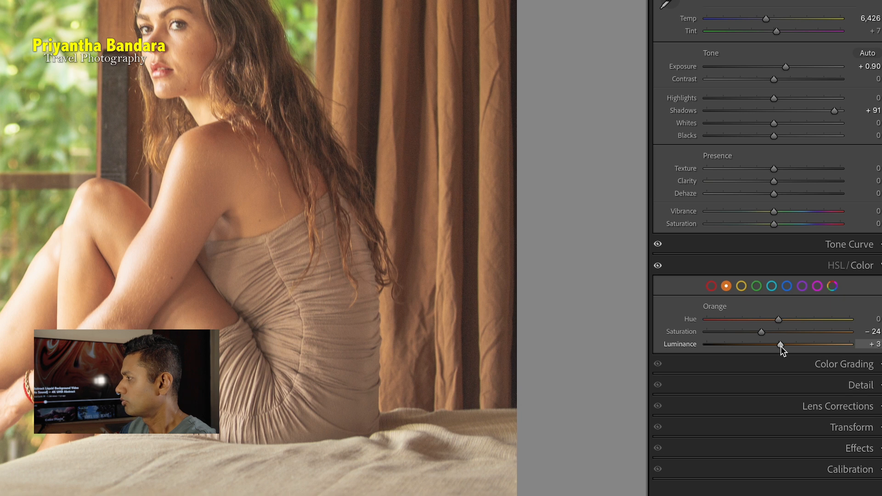
drag(780, 346, 819, 346)
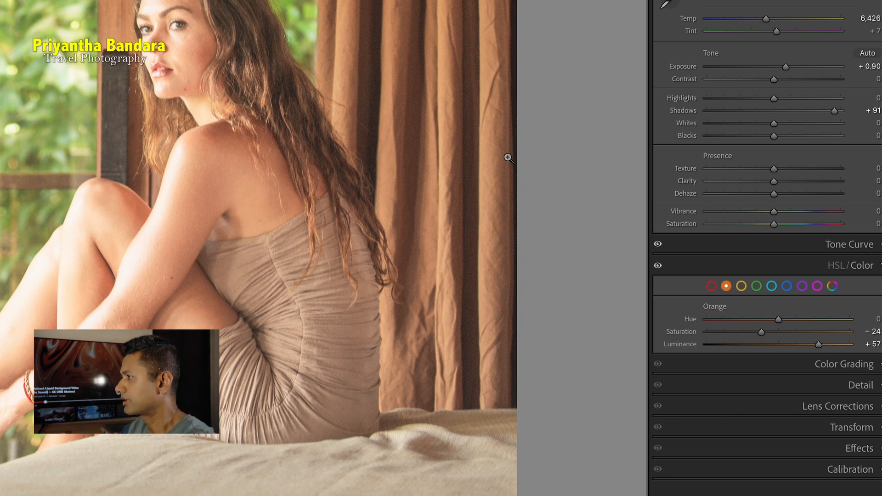
Set Yellow luminance to +27 and Yellow saturation to +35
click(742, 286)
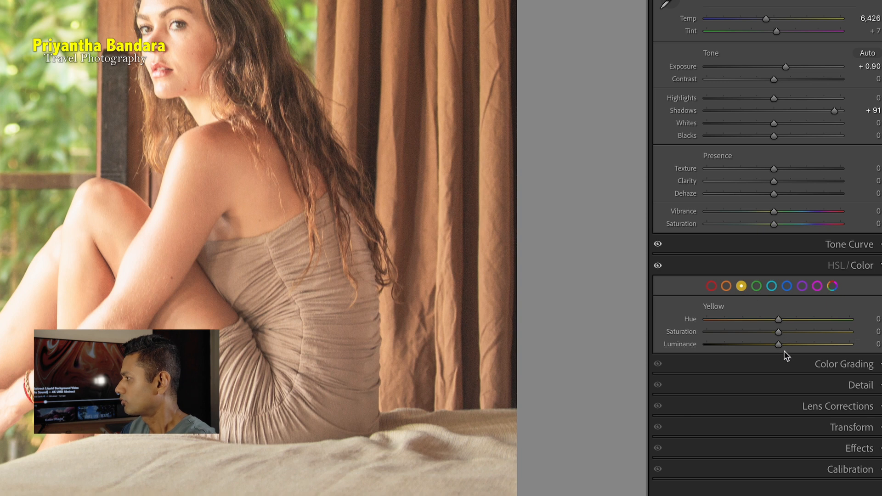
drag(779, 345, 795, 347)
mouse_move(796, 346)
mouse_down()
mouse_move(764, 335)
mouse_move(803, 332)
mouse_up()
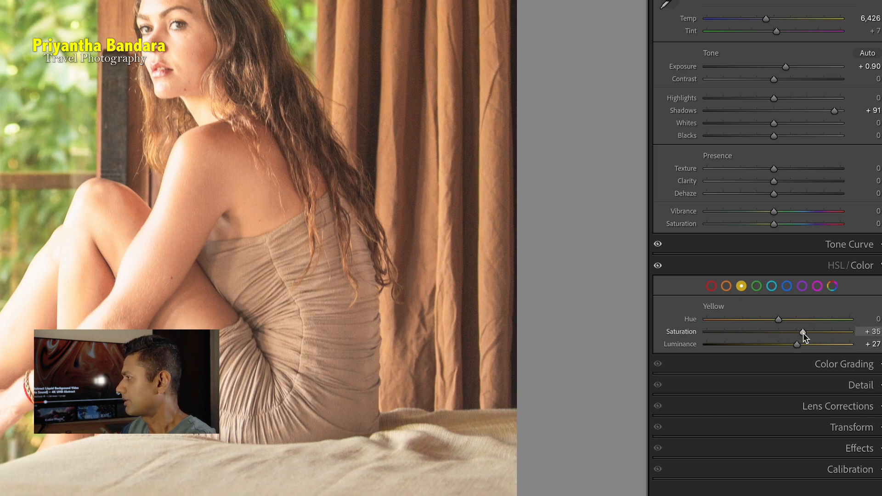
Set Green saturation to +39, luminance to +24 and hue to +32, then compare before and after
click(757, 286)
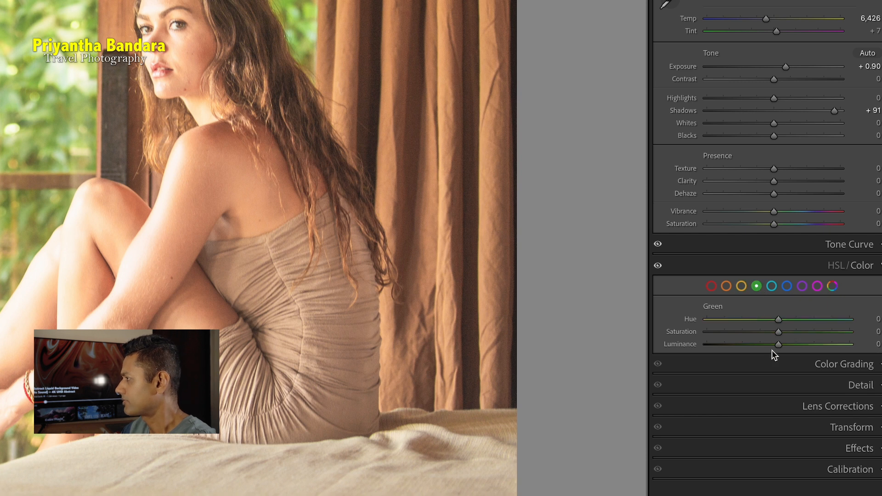
drag(798, 333, 806, 331)
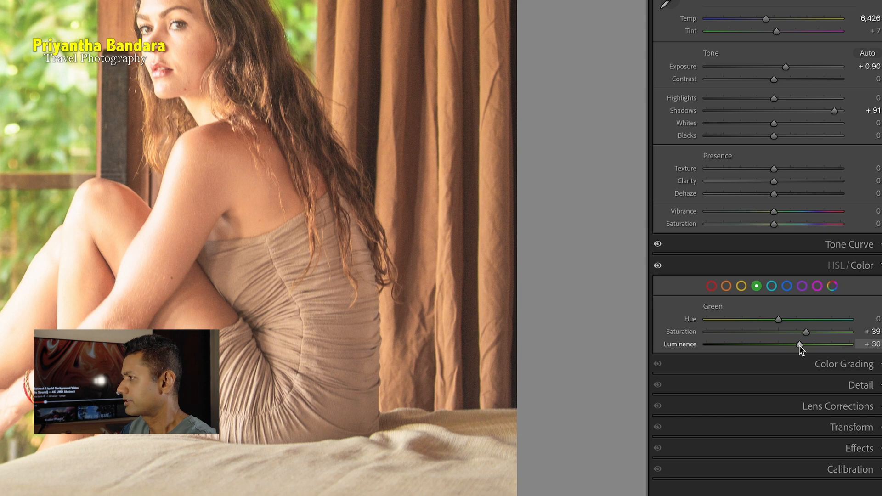
drag(806, 345, 795, 344)
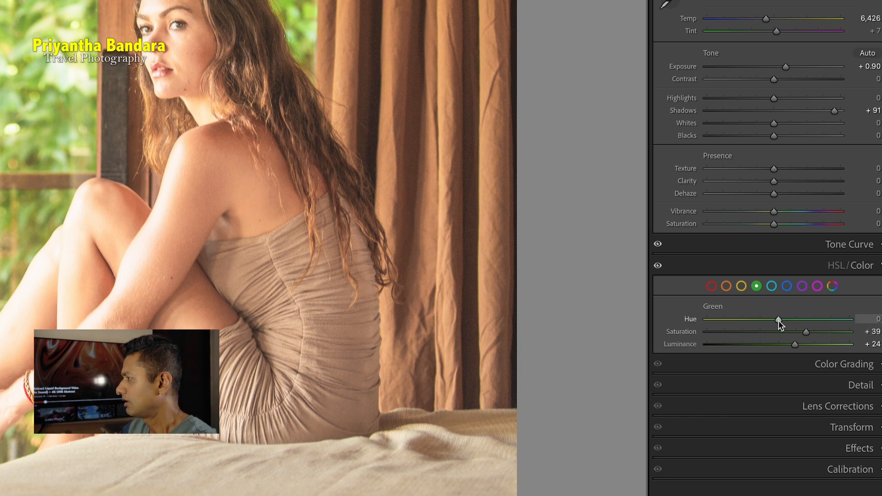
drag(777, 320, 801, 322)
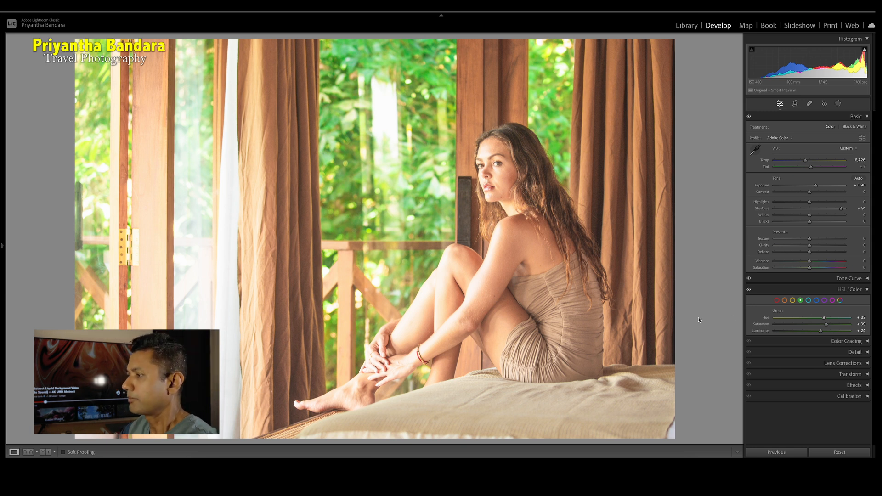
key(y)
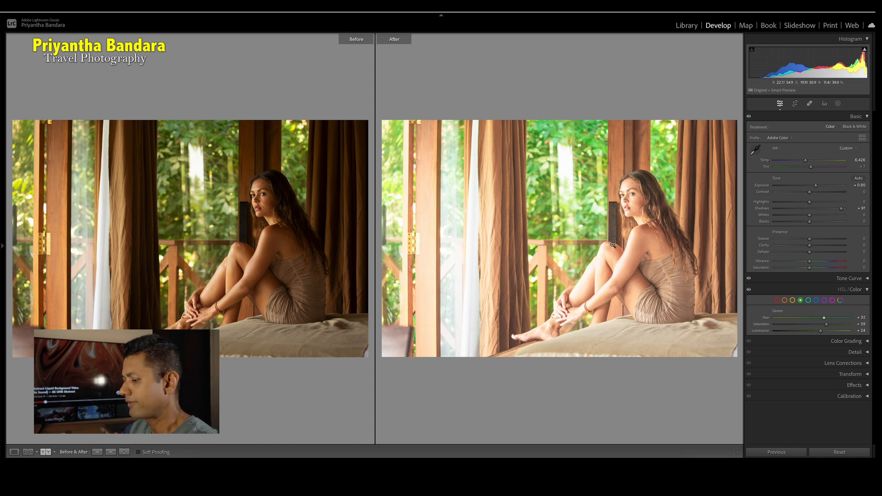
key(y)
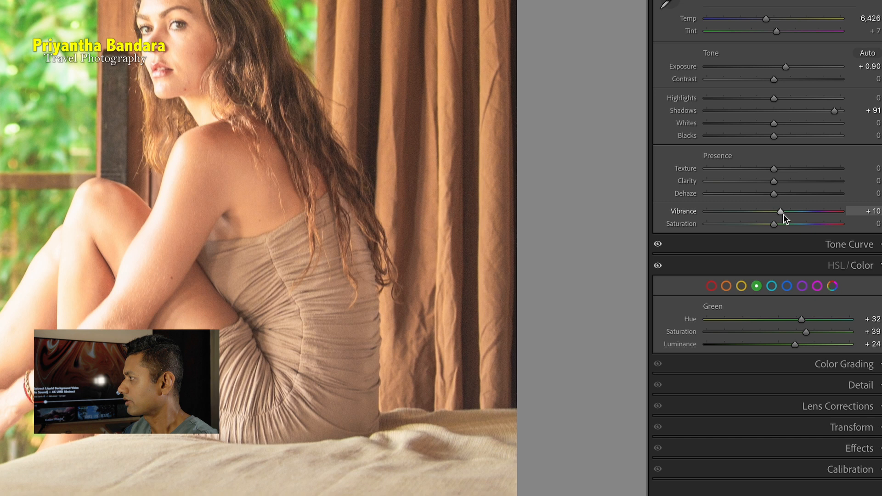
Raise Vibrance to +39 and Contrast to +36
drag(815, 262, 821, 262)
drag(798, 213, 801, 213)
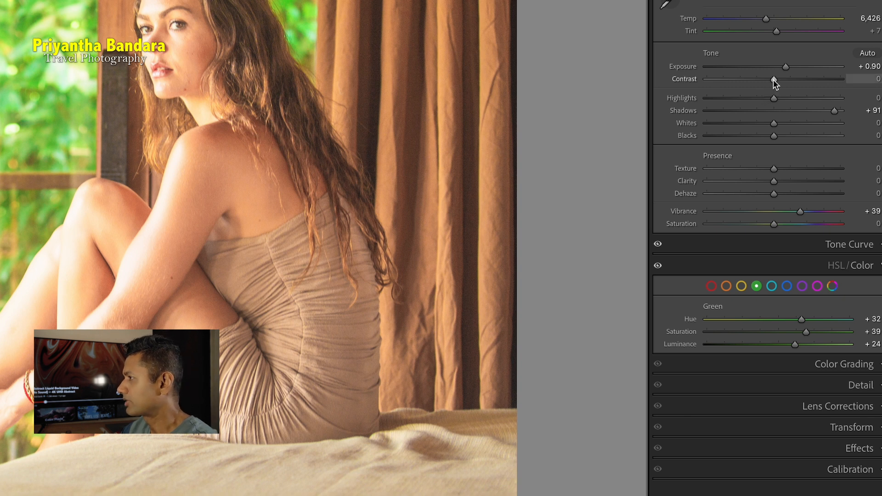
drag(774, 79, 797, 81)
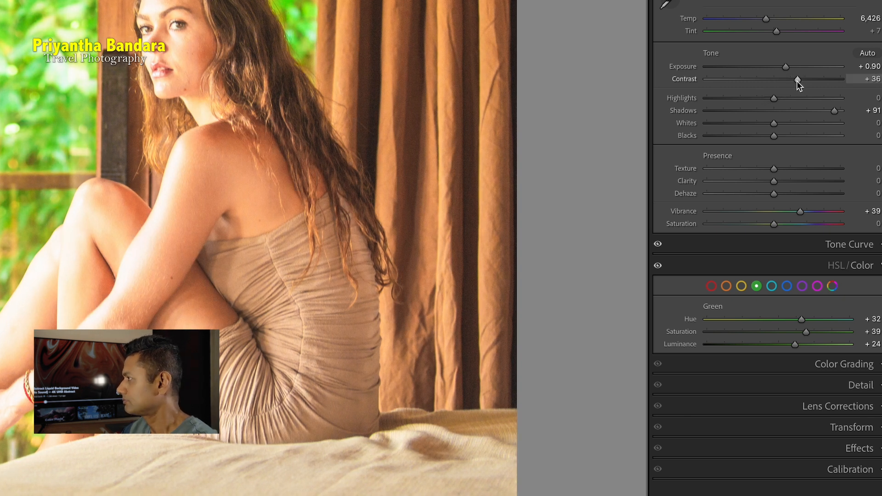
Lower Blacks to -2 and set the white balance Temp to 6,557
drag(774, 136, 770, 137)
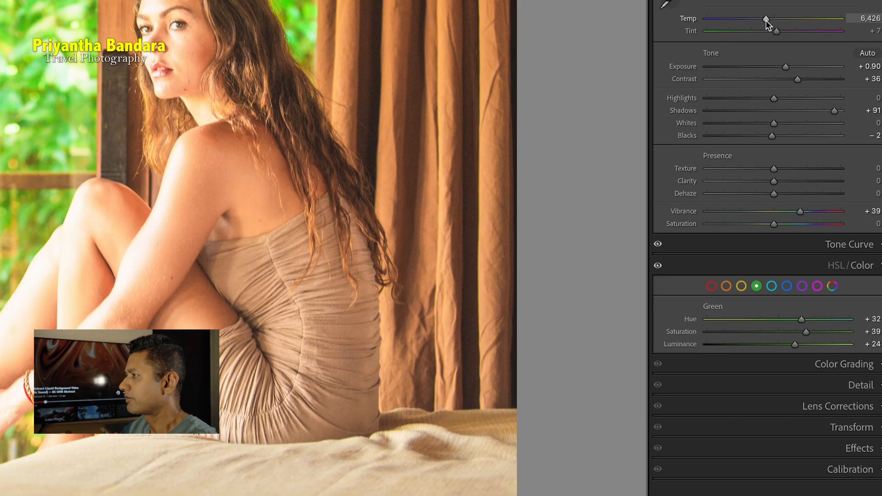
mouse_move(765, 21)
mouse_down()
mouse_move(738, 24)
mouse_move(755, 24)
mouse_up()
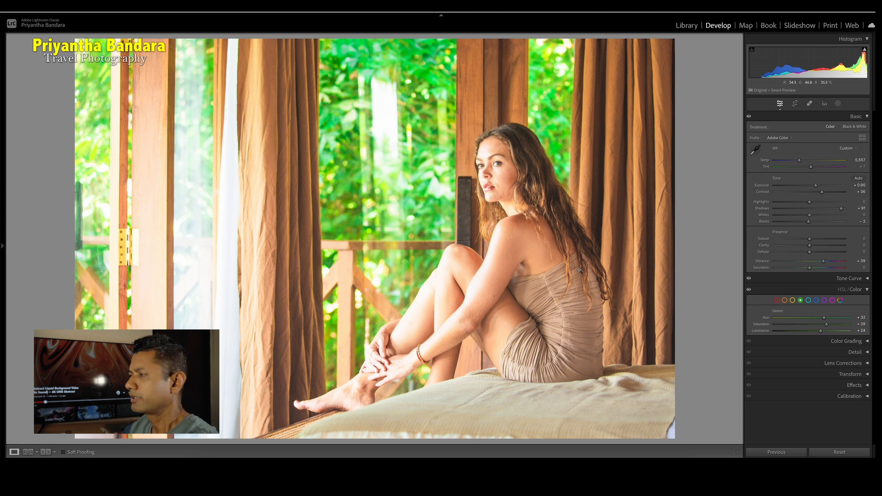
Compare the final edit with the original side by side, zooming in on the model's face
key(y)
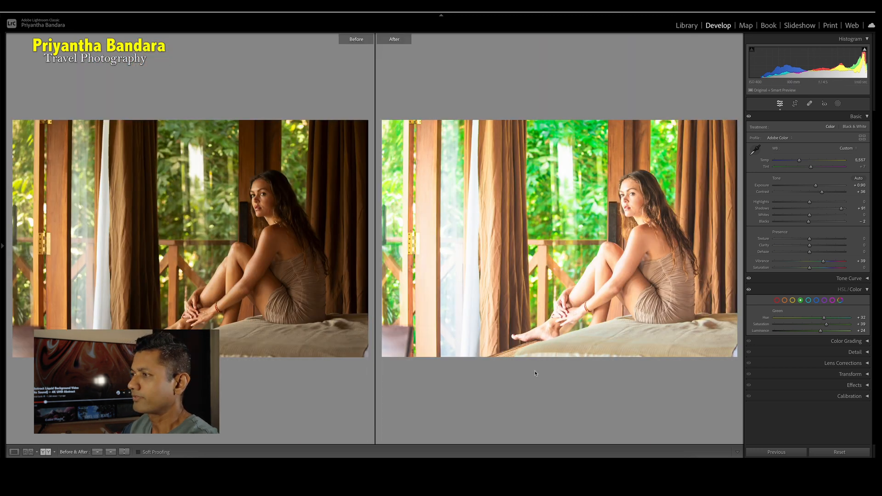
click(225, 236)
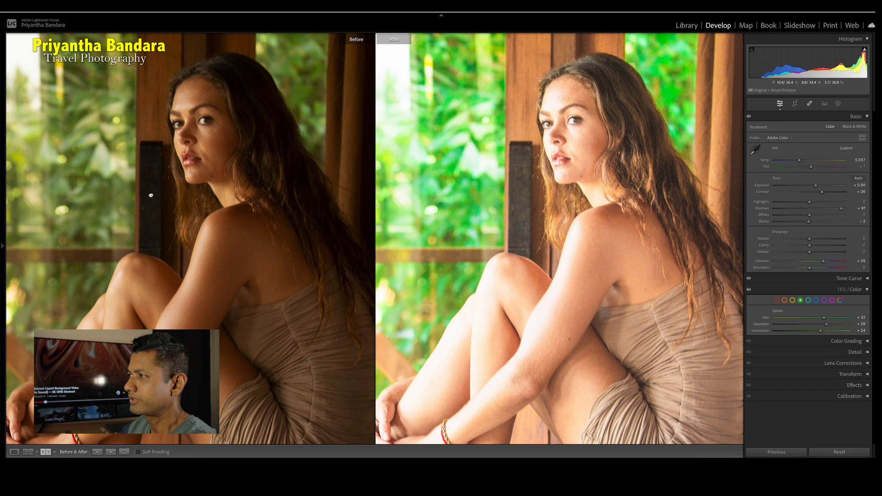
drag(150, 195, 140, 187)
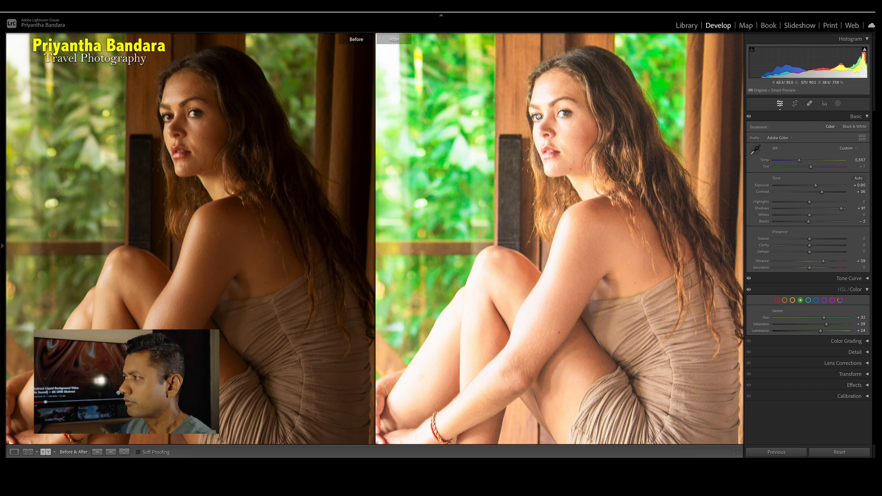
click(476, 249)
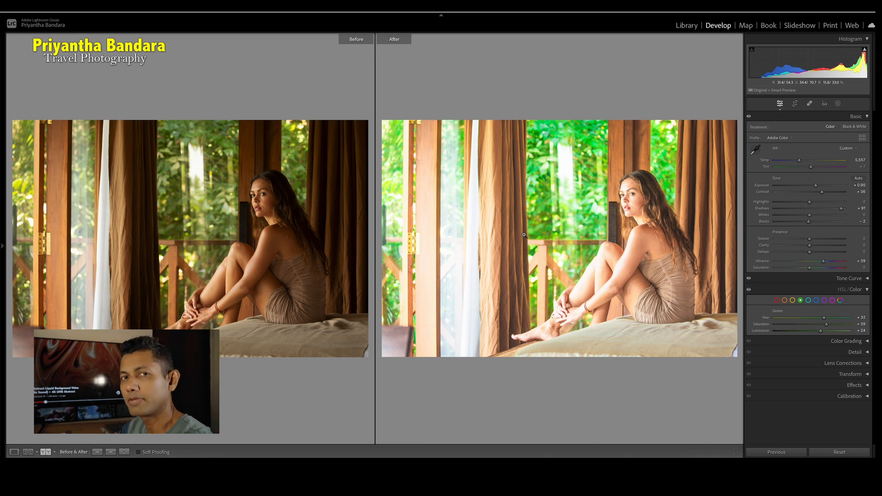
key(y)
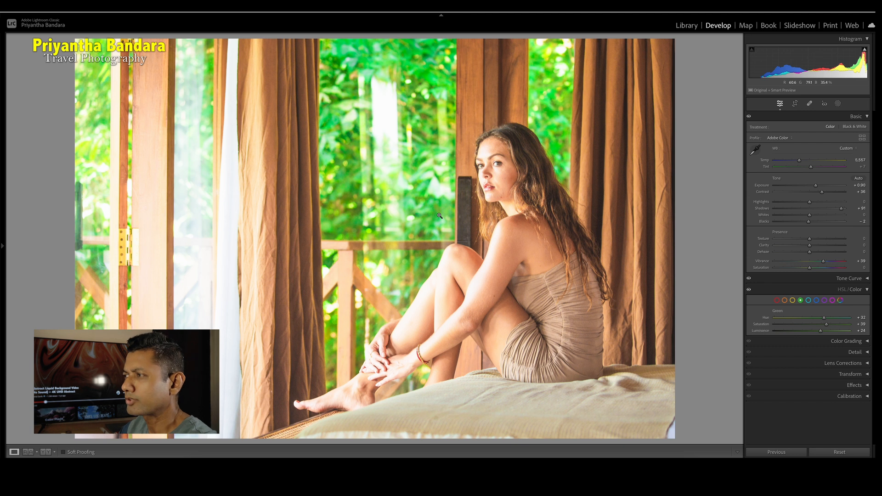